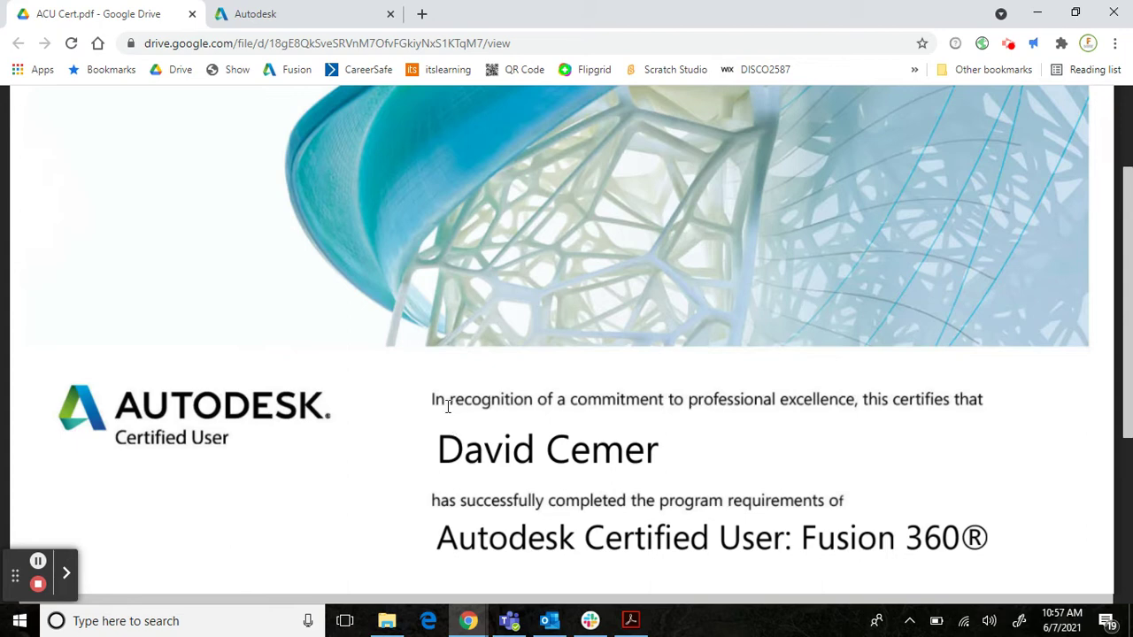
In the Untitled design, finish the form and return to the Solid design workspace
left_click(310, 16)
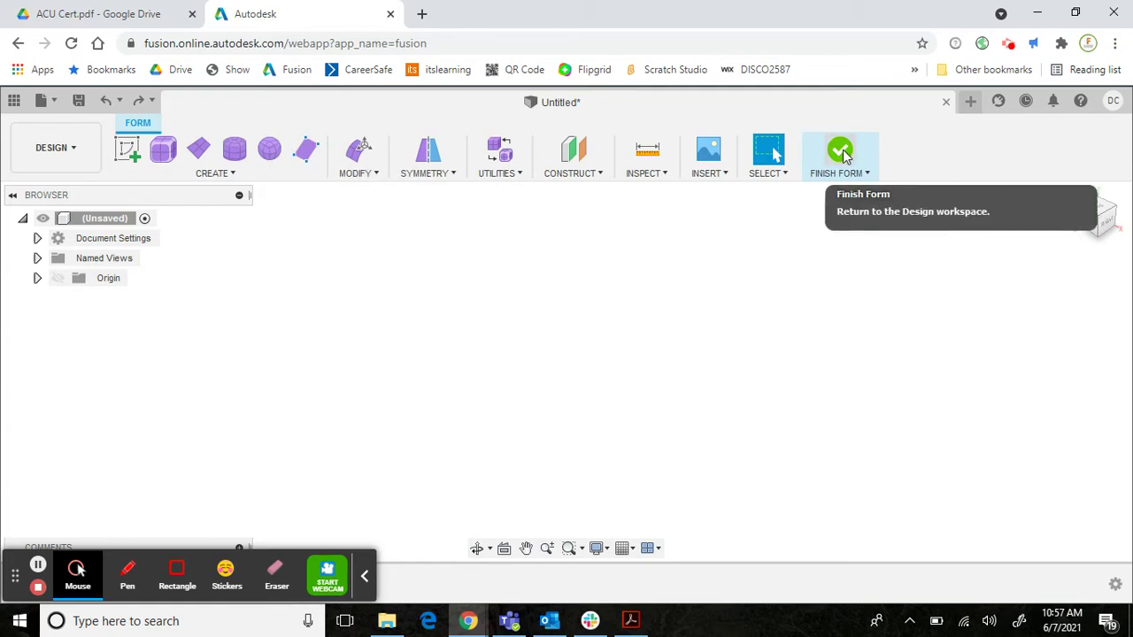
left_click(842, 152)
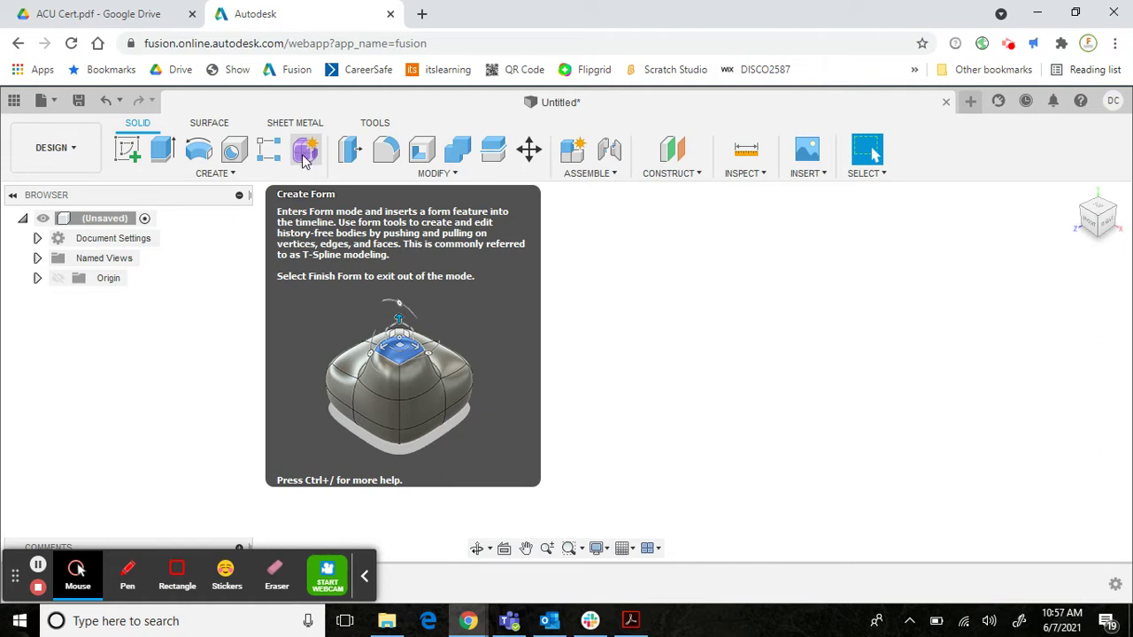
Place an 80 mm quadball on the ground plane, centred at the origin, as Body1
left_click(305, 152)
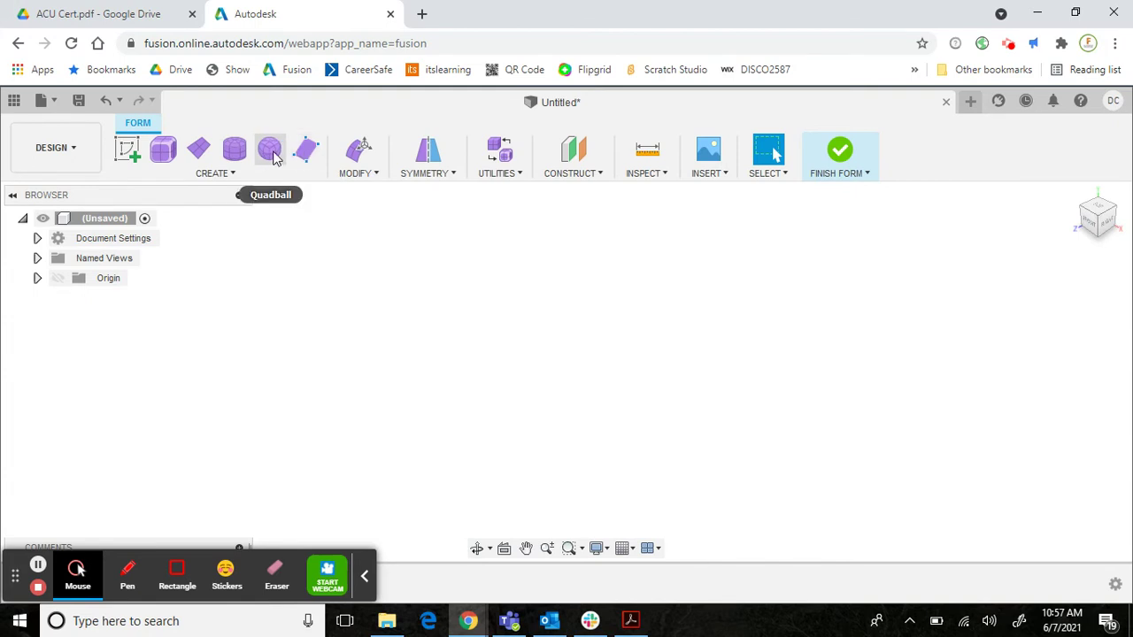
left_click(273, 152)
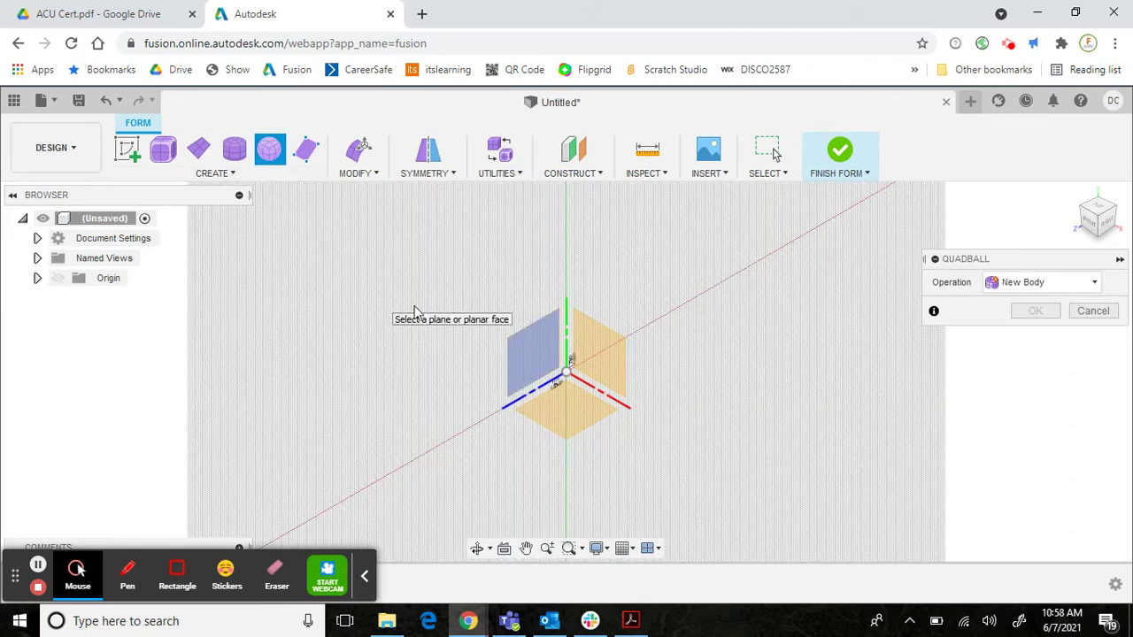
left_click(575, 409)
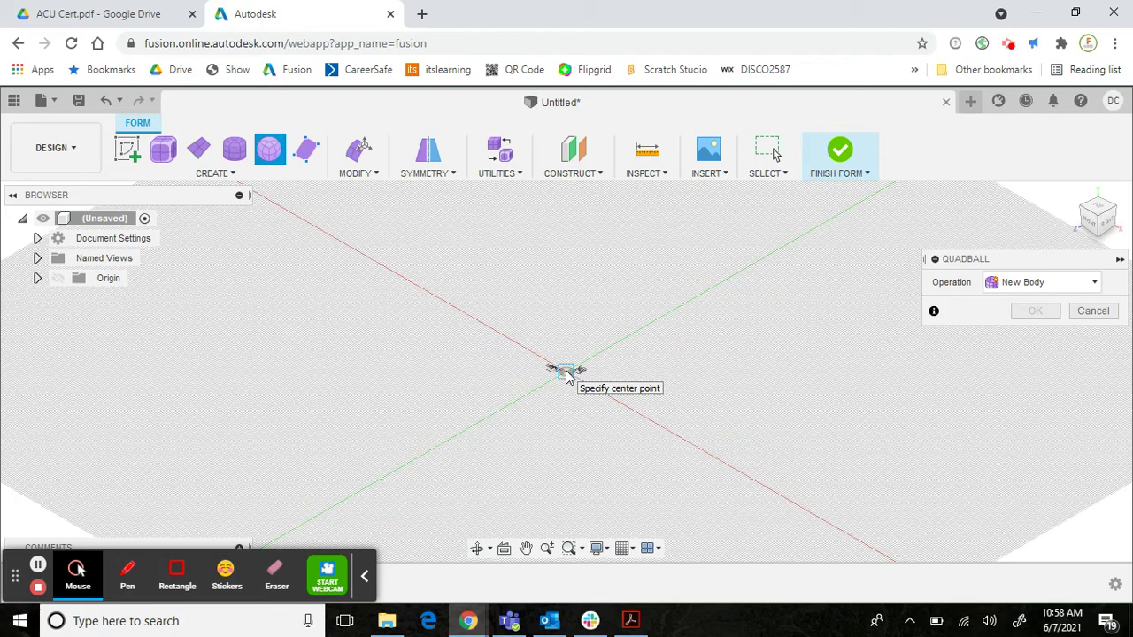
left_click(567, 376)
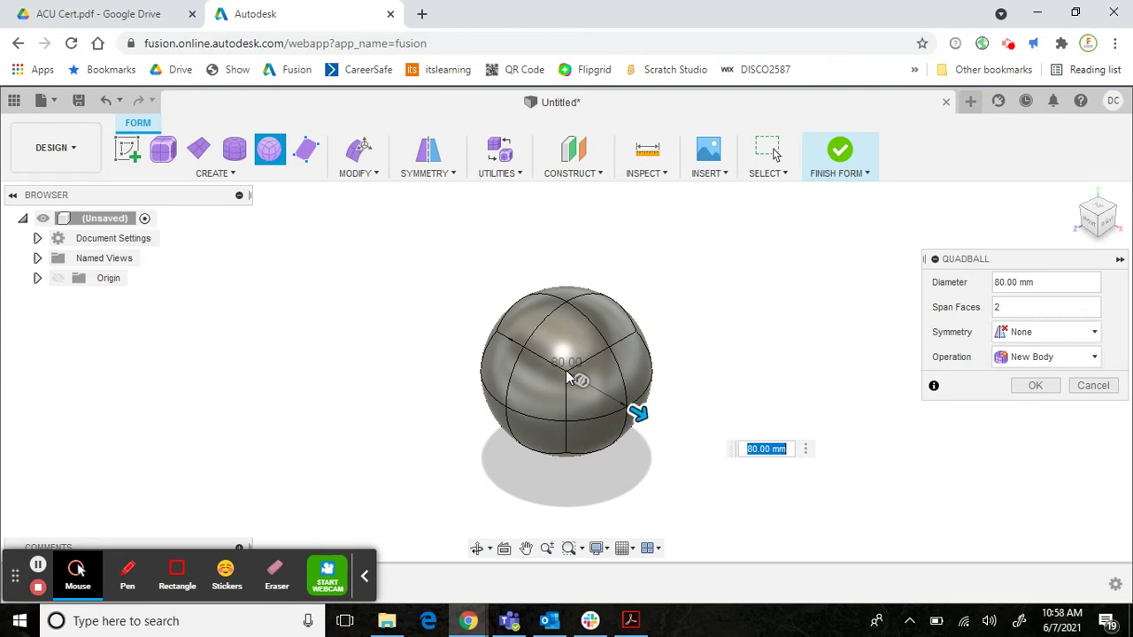
key("Return")
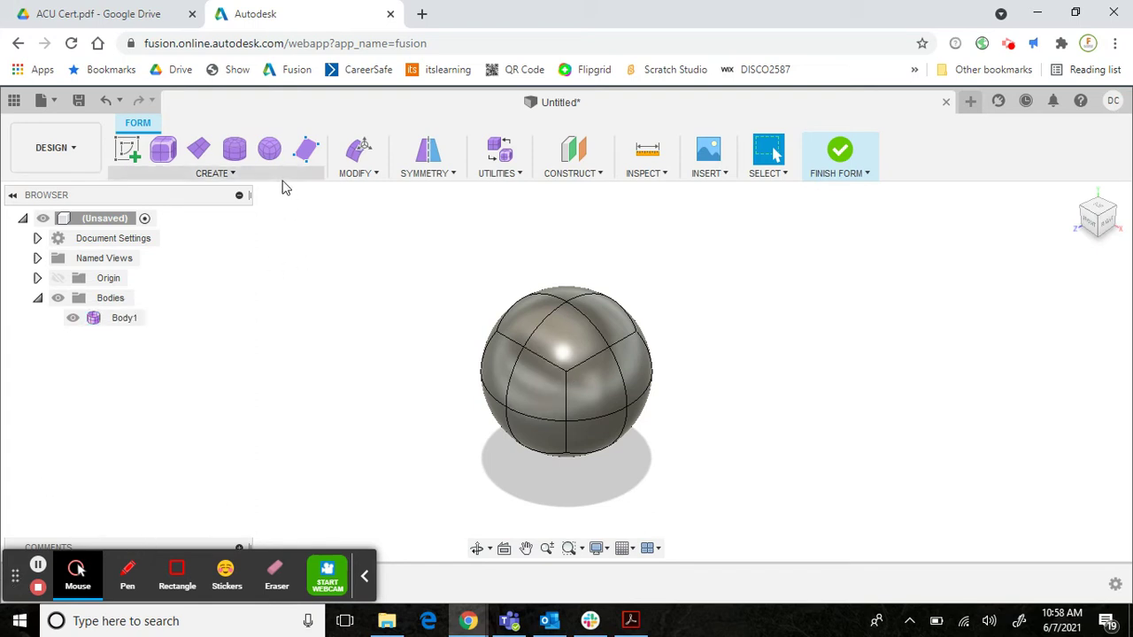
Pull a side vertex of the quadball outward about 25 mm so it becomes lopsided
left_click(626, 410)
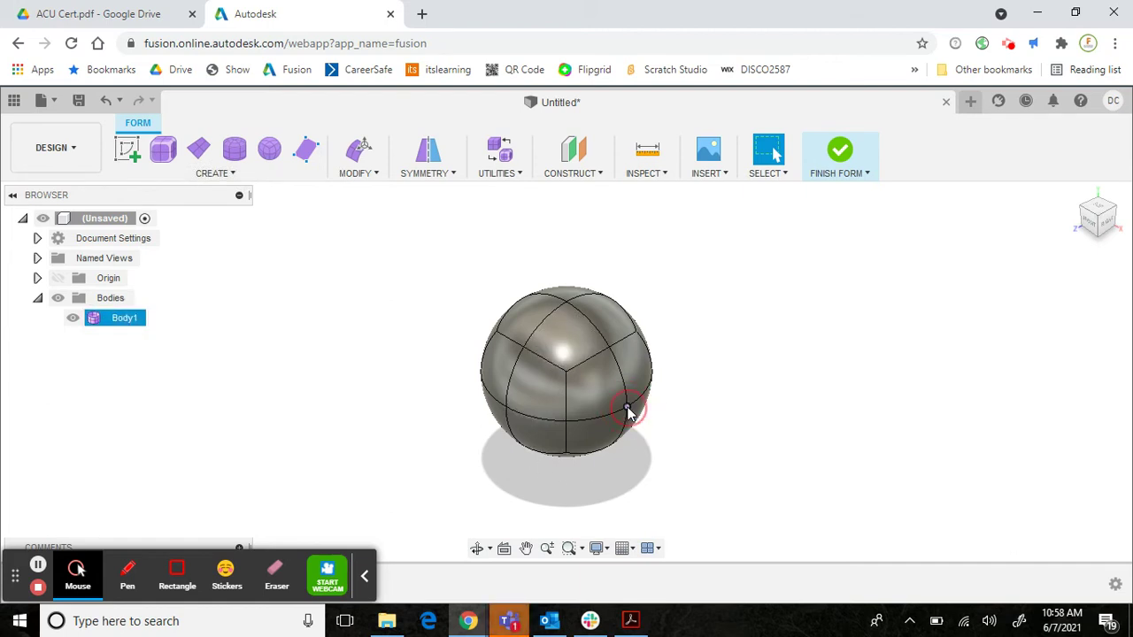
right_click(626, 410)
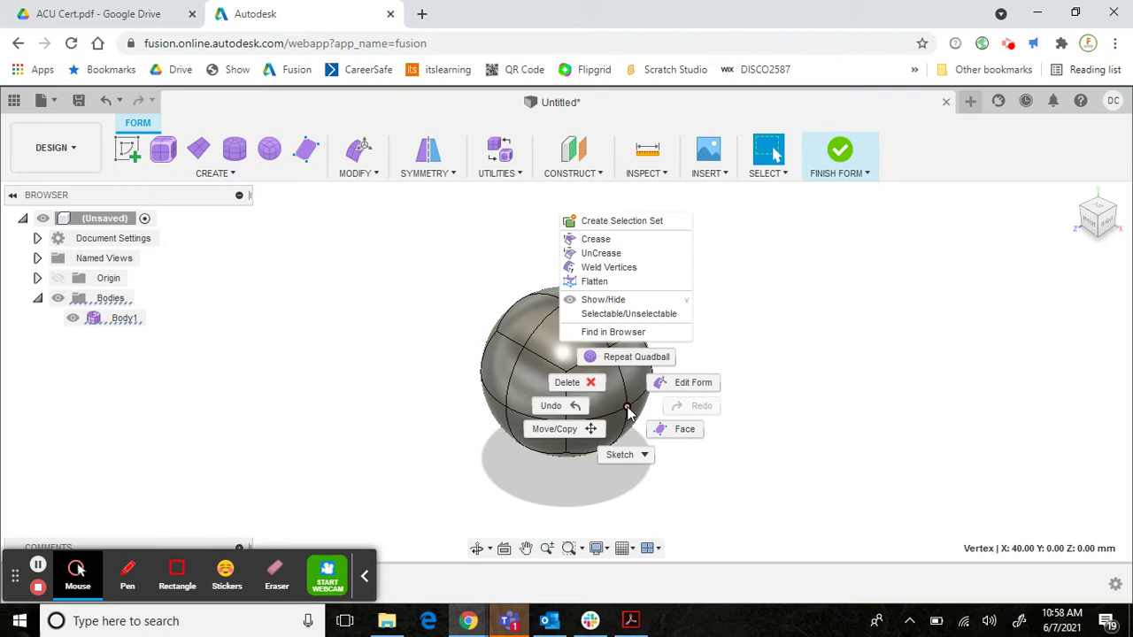
left_click(686, 382)
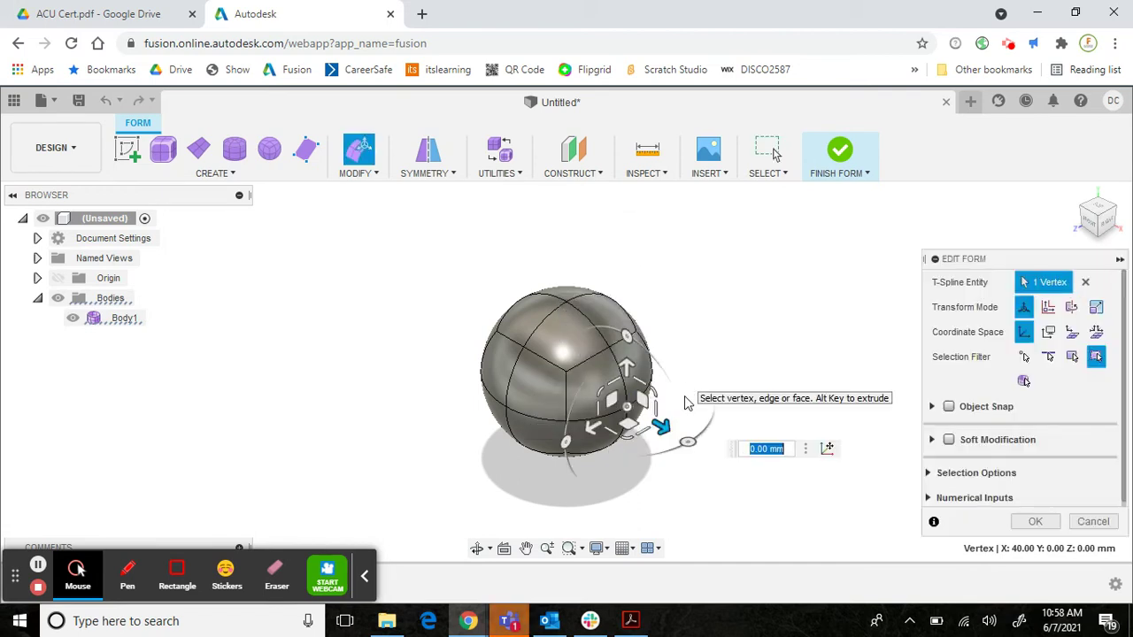
left_click_drag(662, 423, 711, 456)
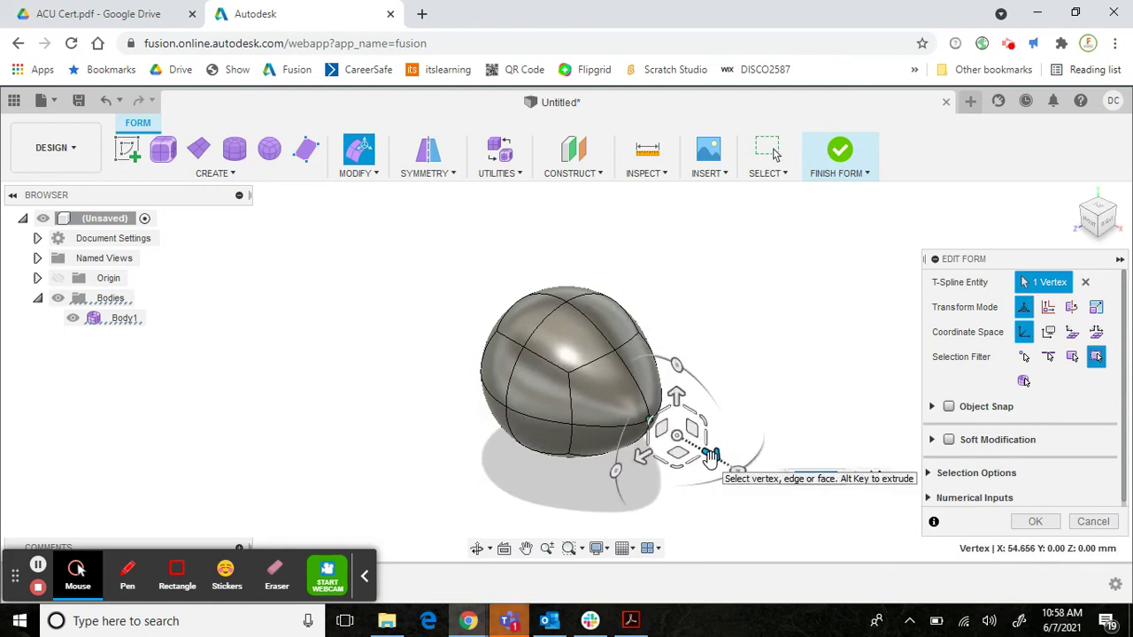
left_click_drag(711, 456, 715, 458)
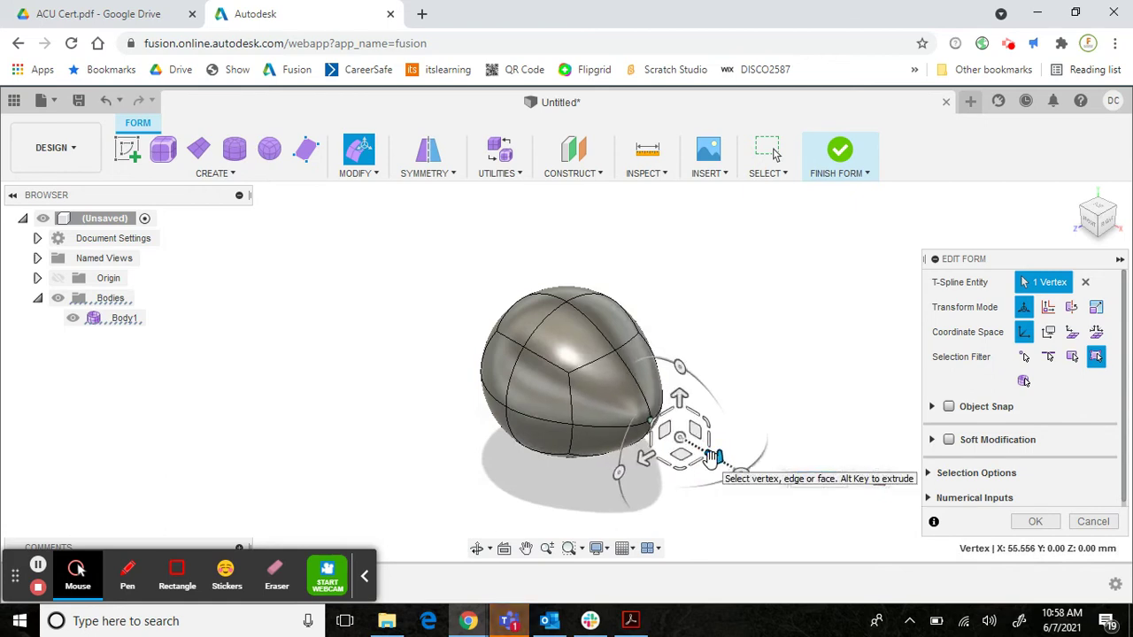
key("Escape")
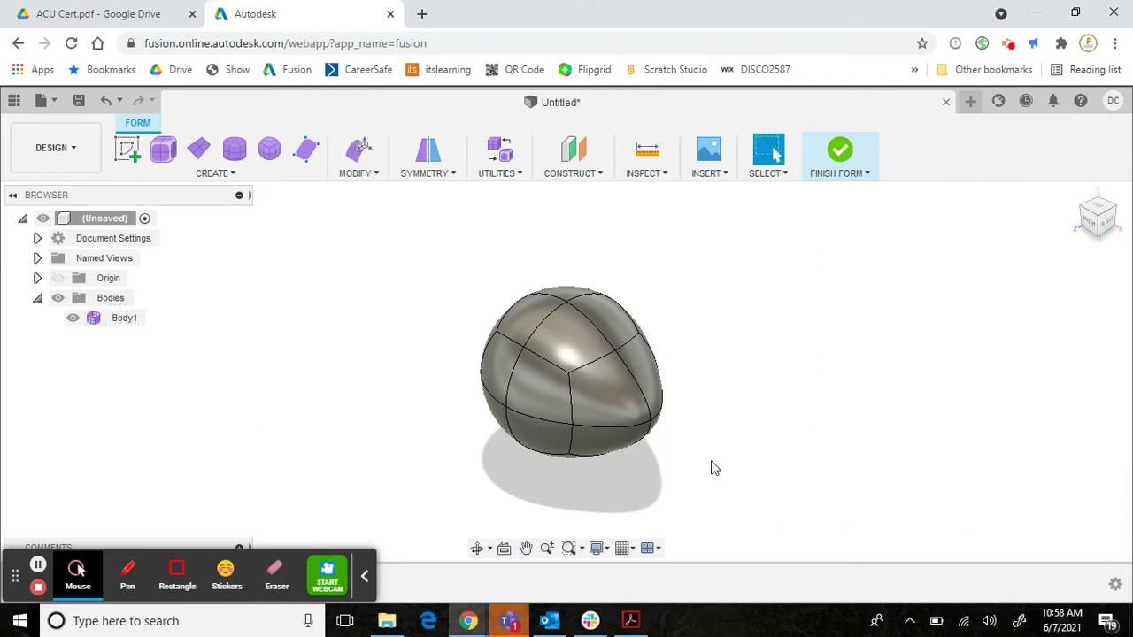
Review Body1's properties, a watertight steel T-spline, then close them
right_click(121, 317)
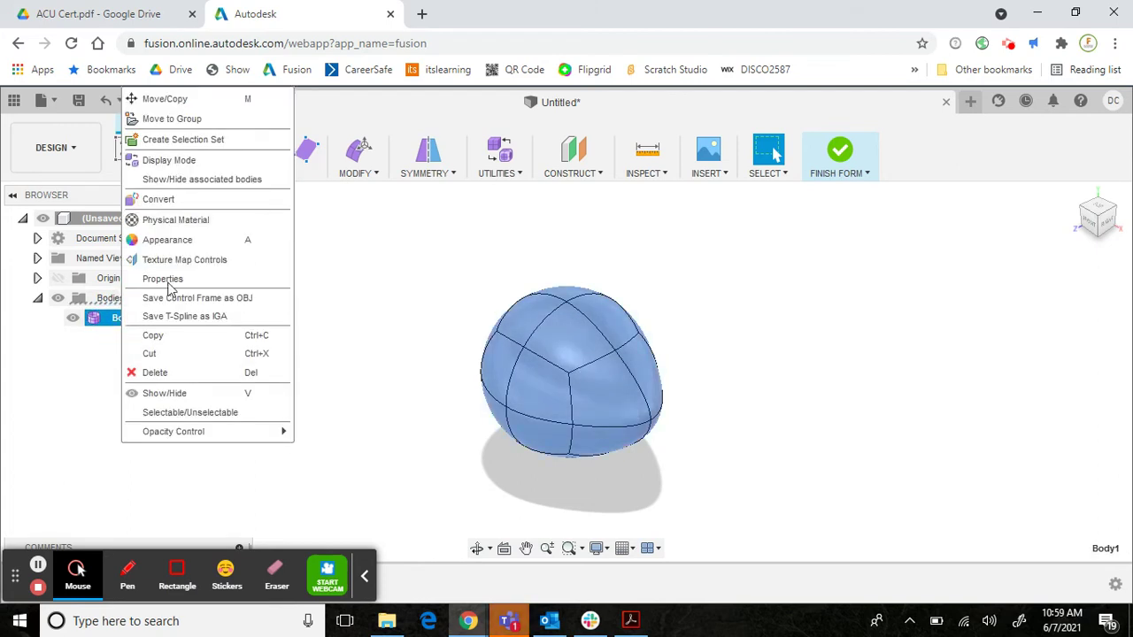
left_click(168, 280)
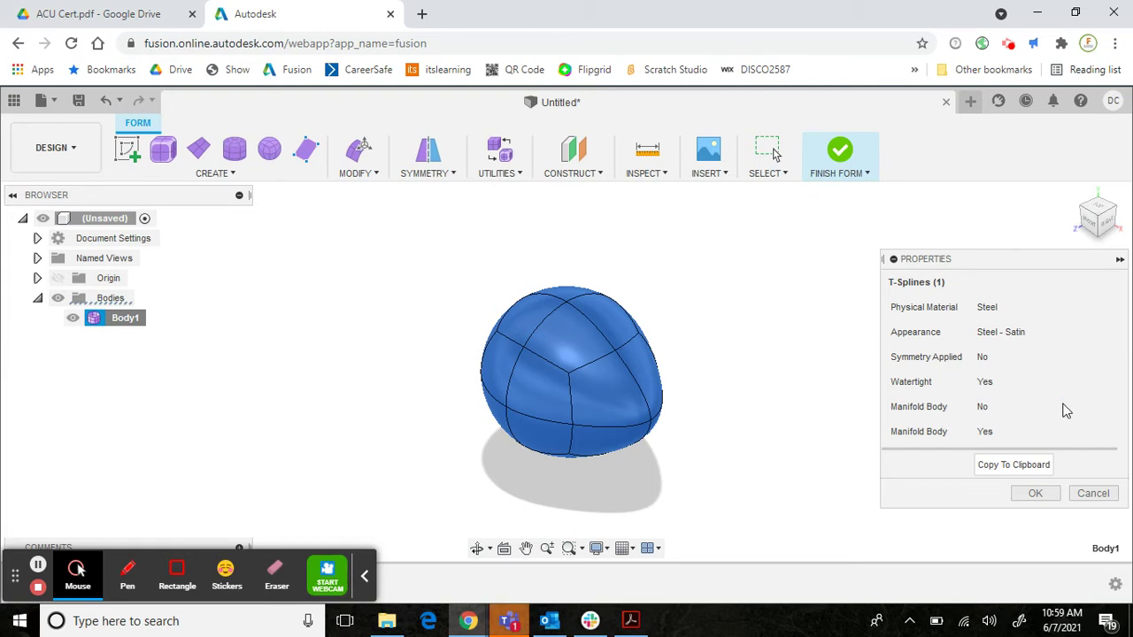
left_click(1094, 501)
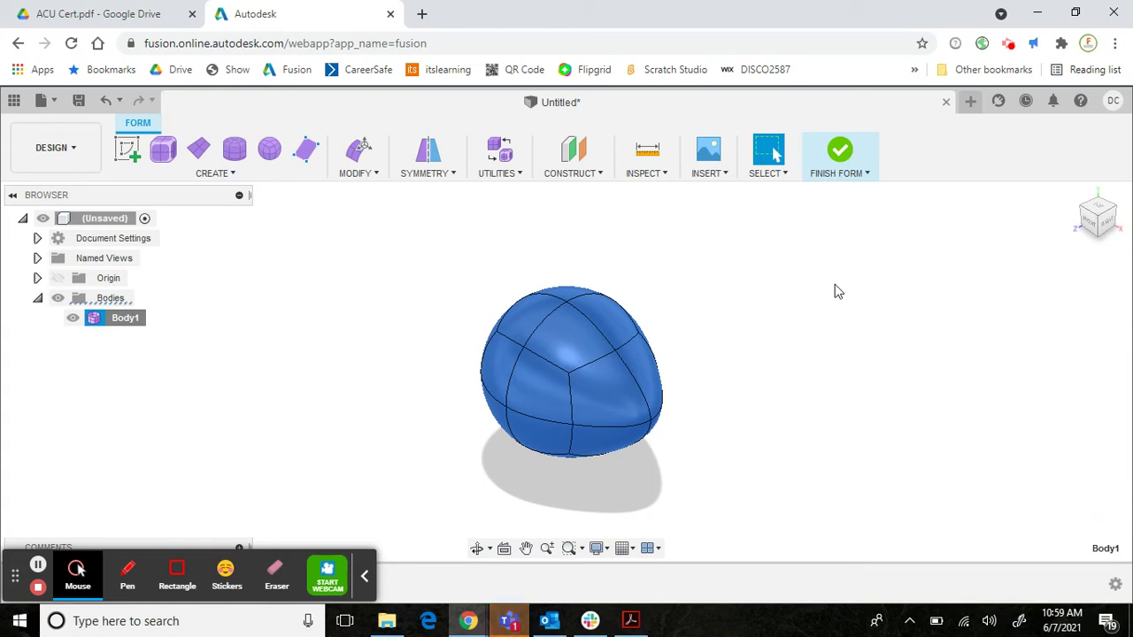
left_click(848, 154)
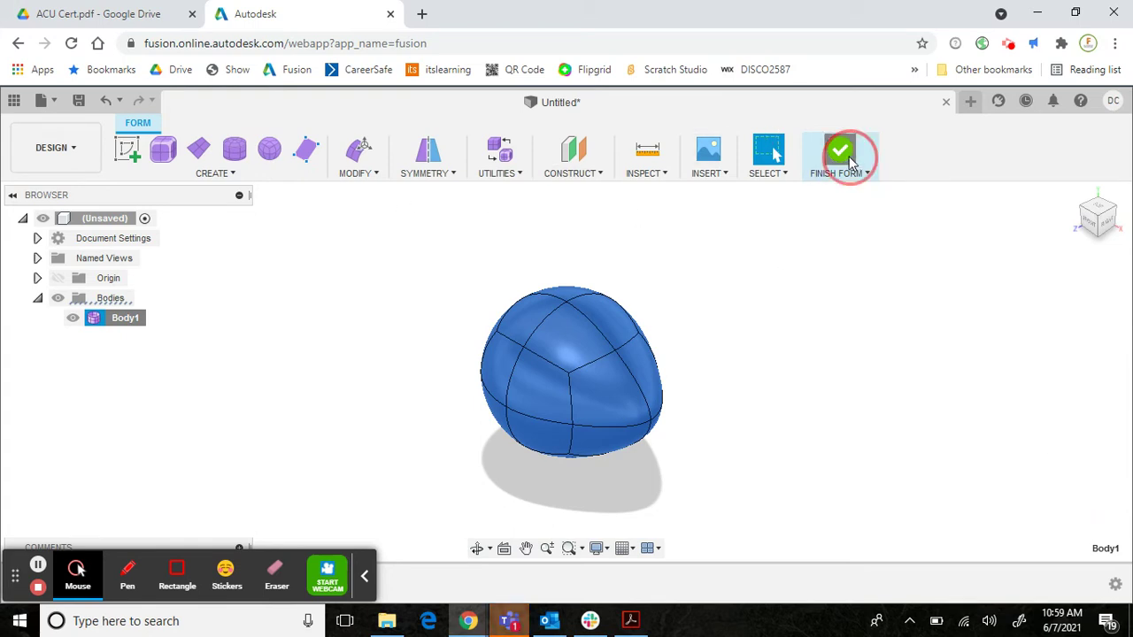
left_click(38, 300)
left_click(115, 321)
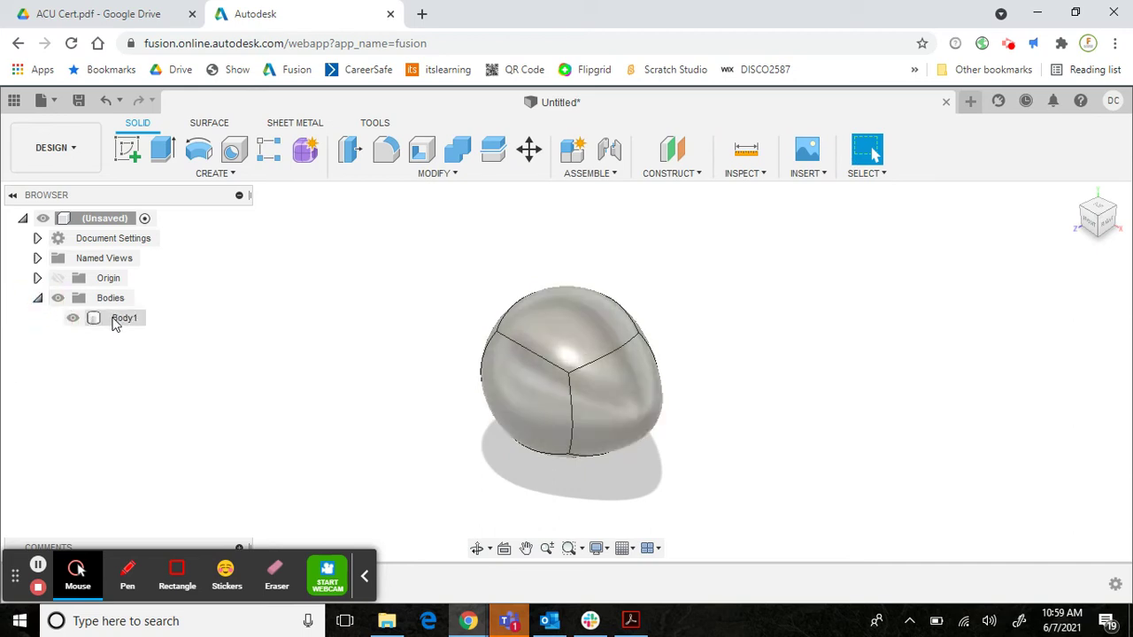
right_click(115, 320)
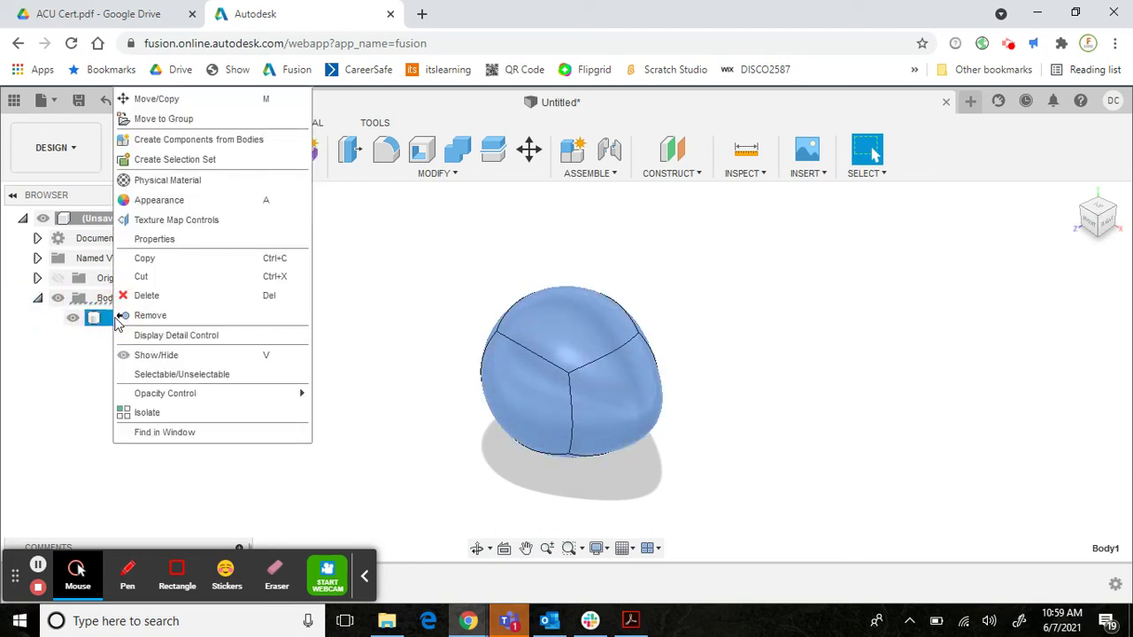
left_click(182, 241)
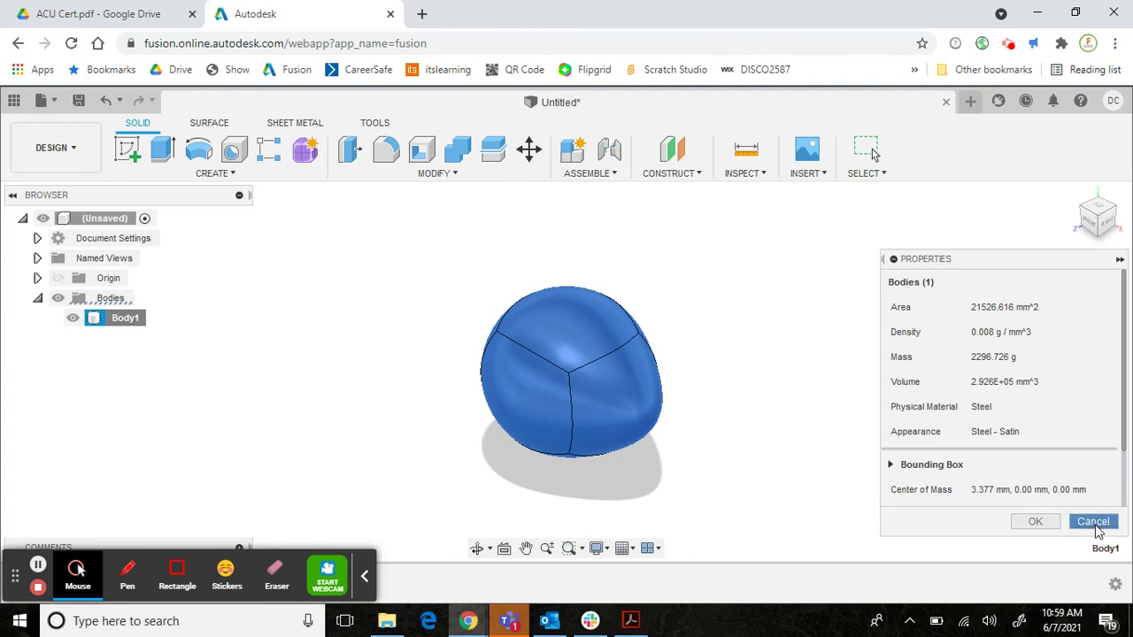
left_click(1093, 522)
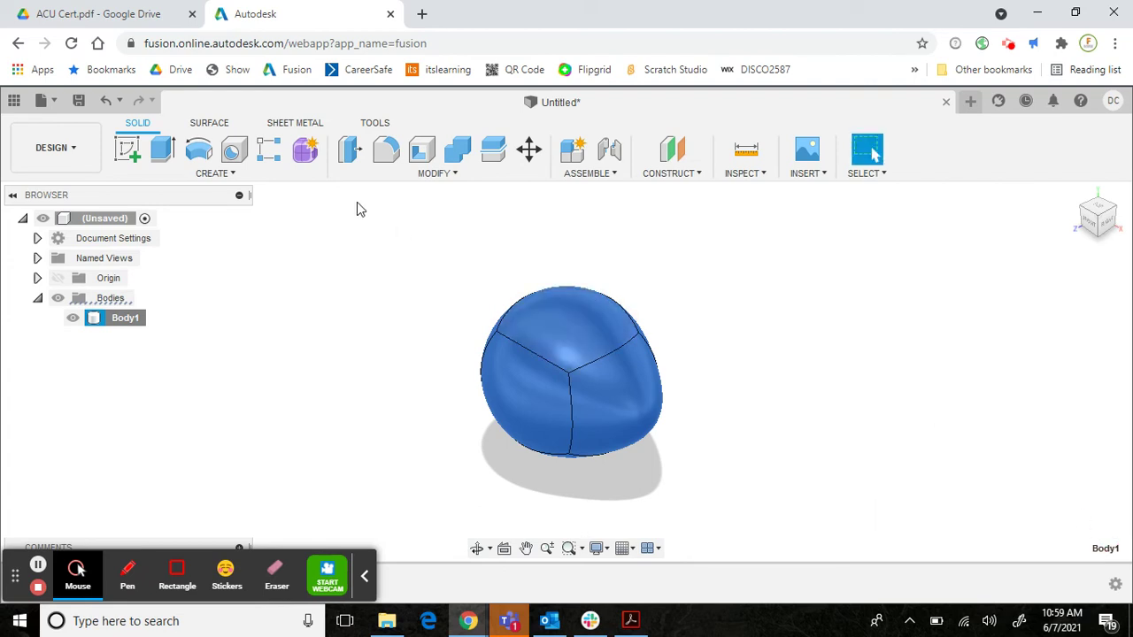
Create a 92 mm flat T-spline plane body on the vertical origin plane
left_click(304, 153)
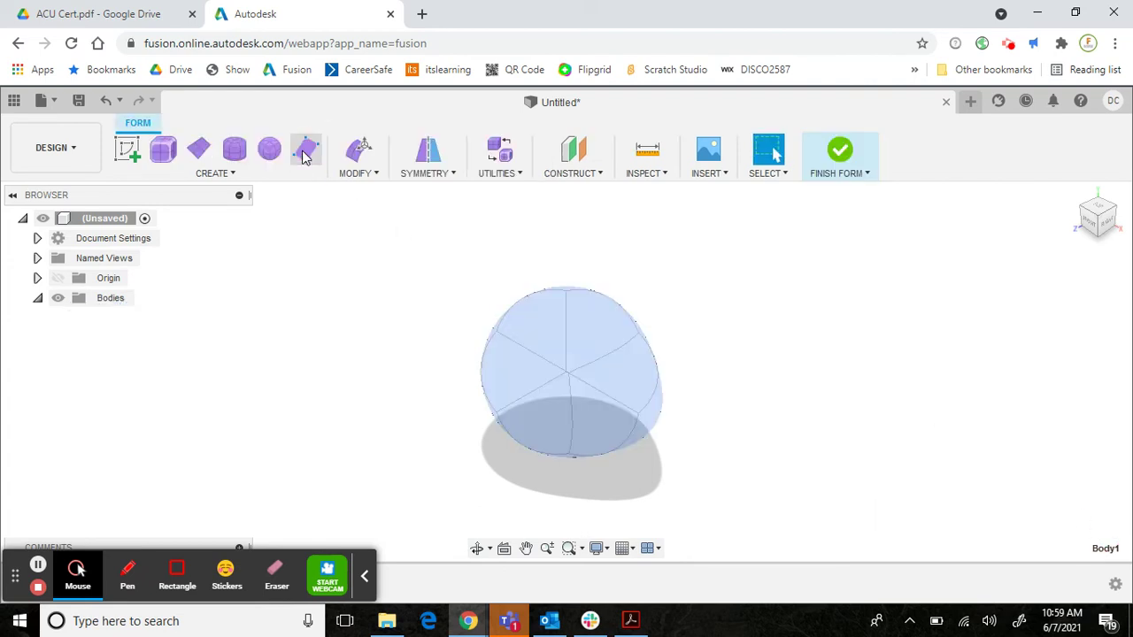
left_click(199, 152)
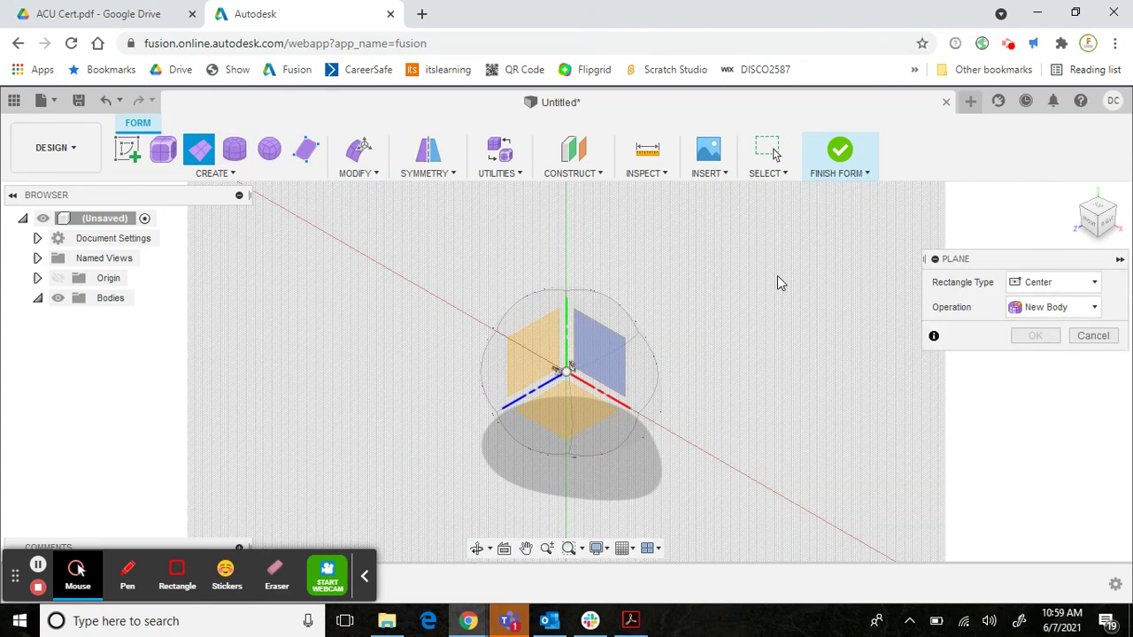
left_click(779, 266)
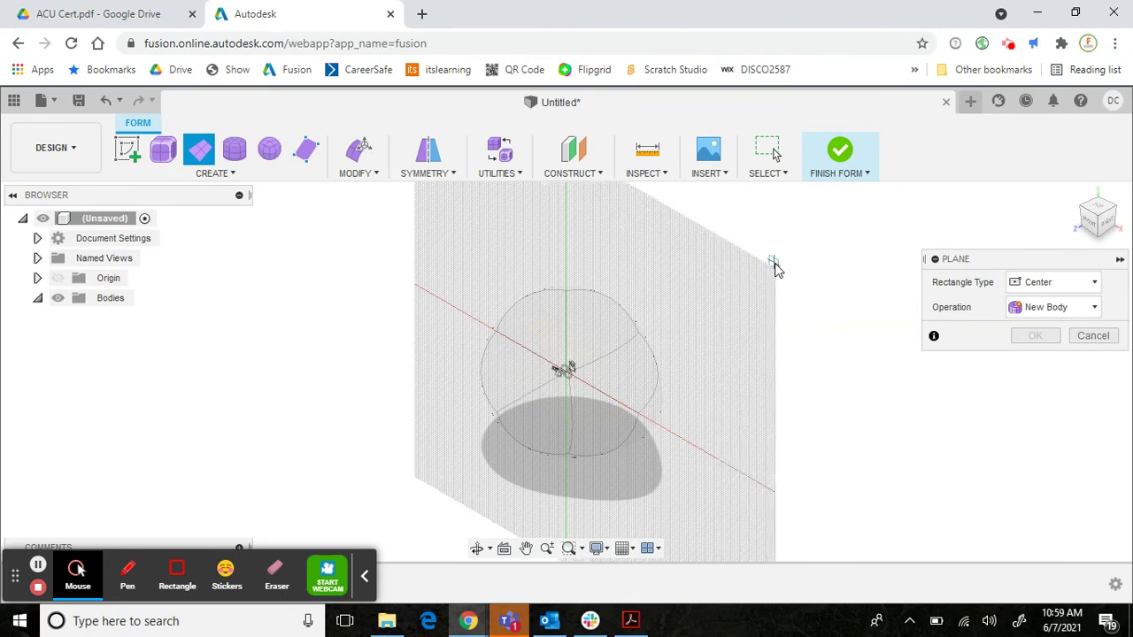
left_click(767, 267)
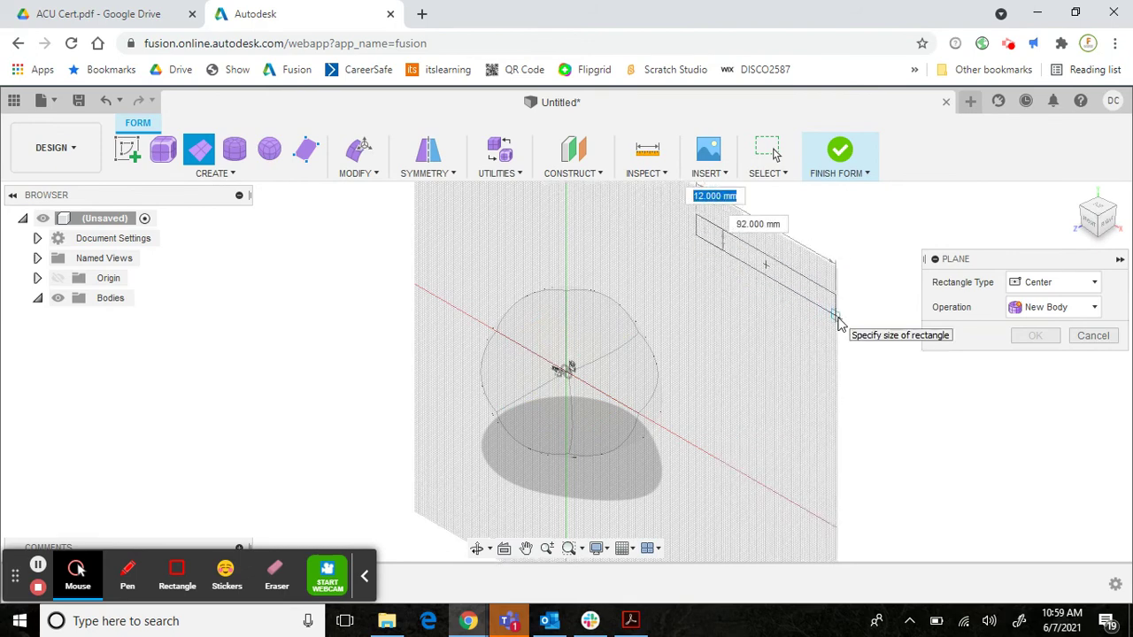
left_click(839, 333)
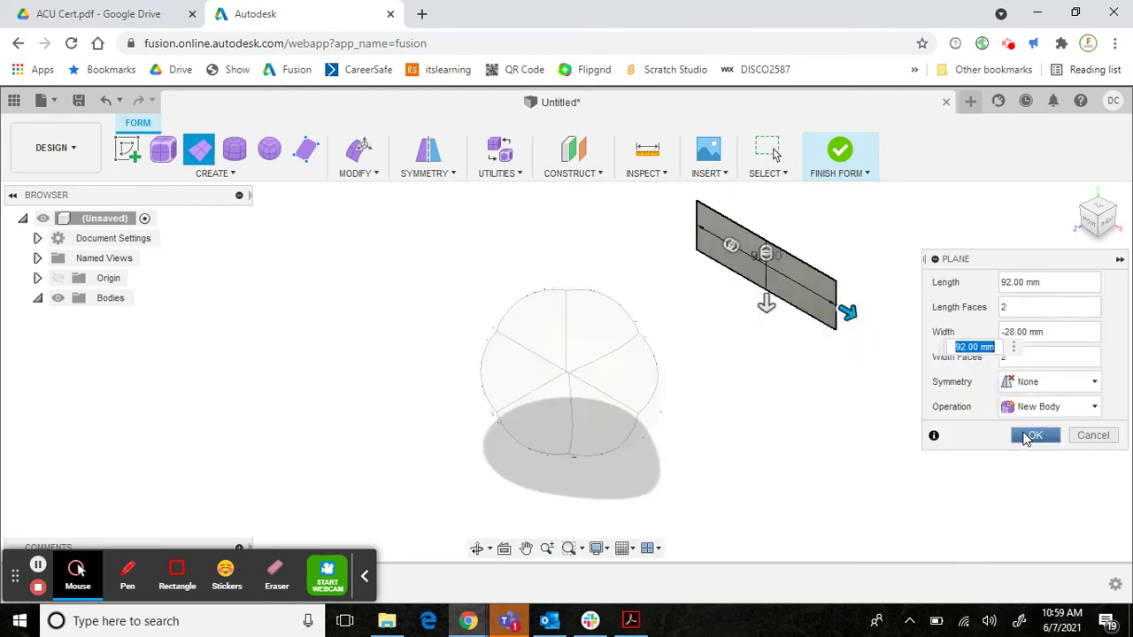
left_click(1032, 437)
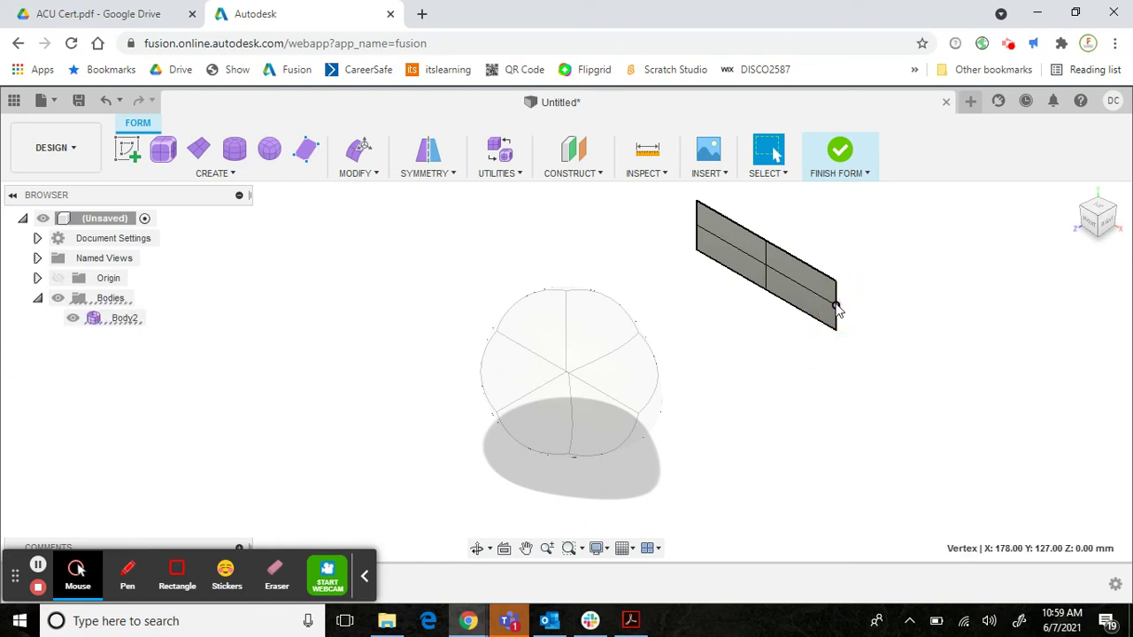
Drag one corner vertex of the plane outward to twist its edge
right_click(837, 307)
left_click(903, 282)
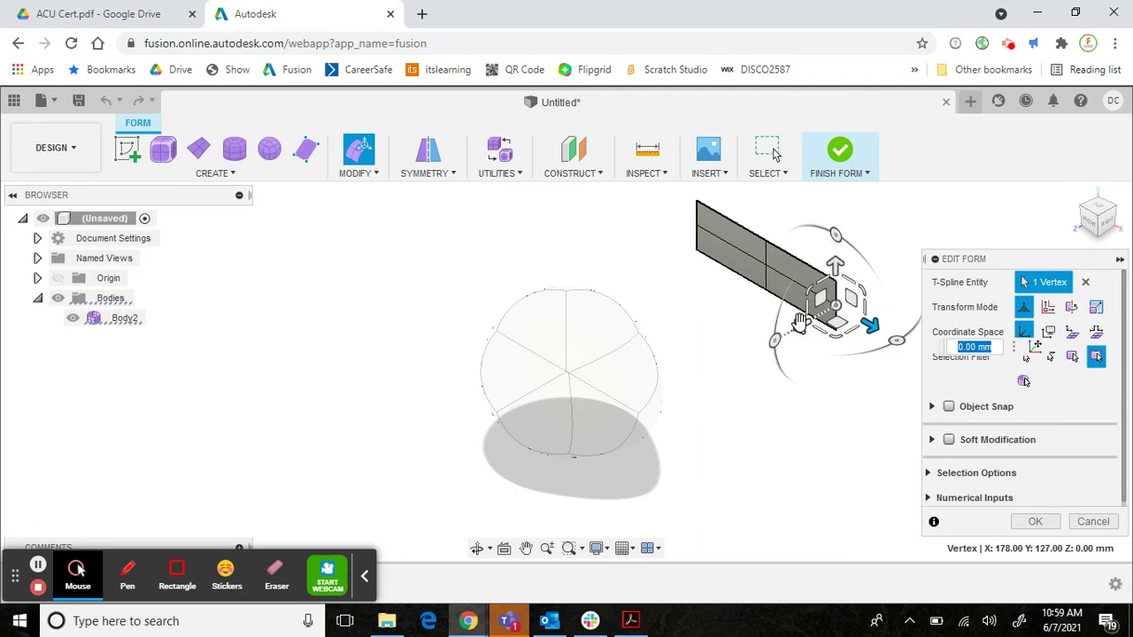
left_click_drag(809, 316, 751, 352)
key("Return")
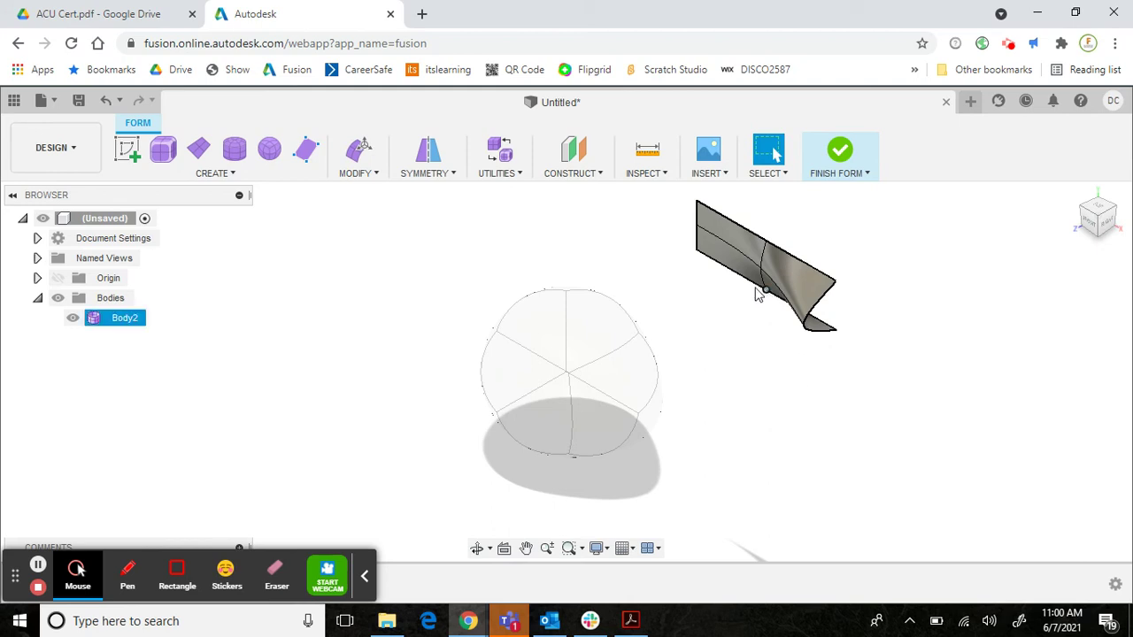
Thicken the twisted plane body by 5 mm
left_click(372, 176)
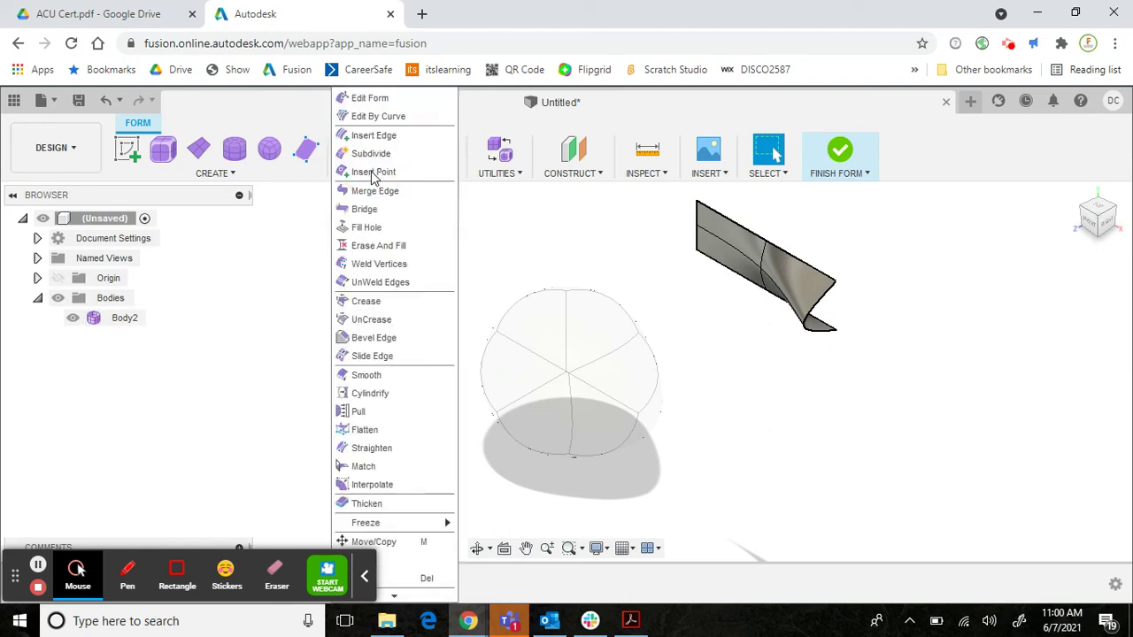
left_click(377, 504)
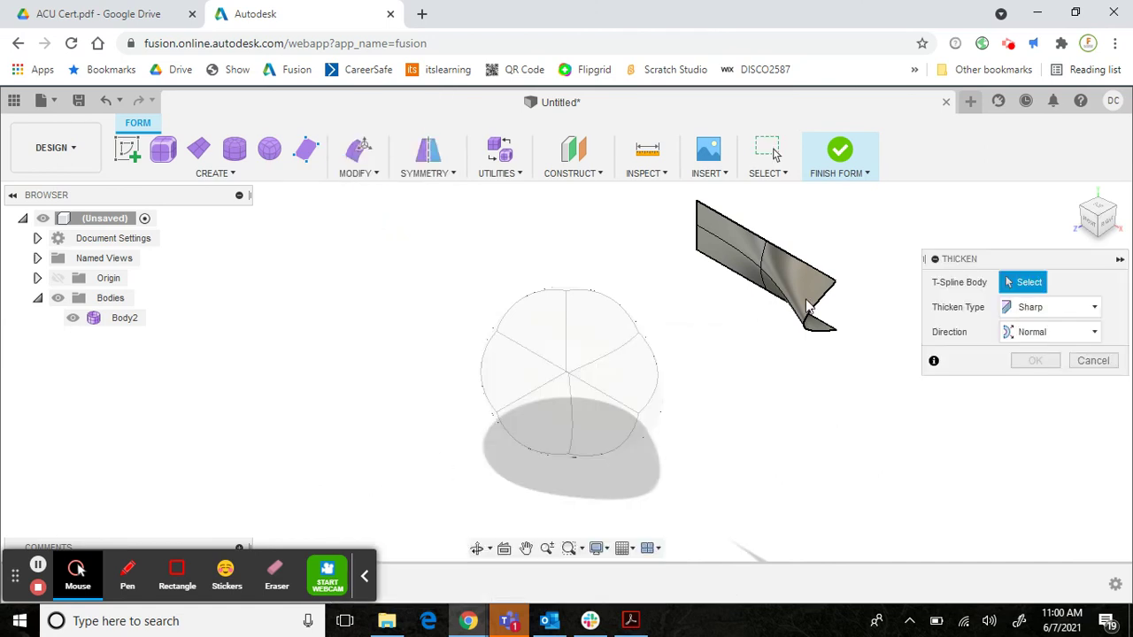
left_click(819, 305)
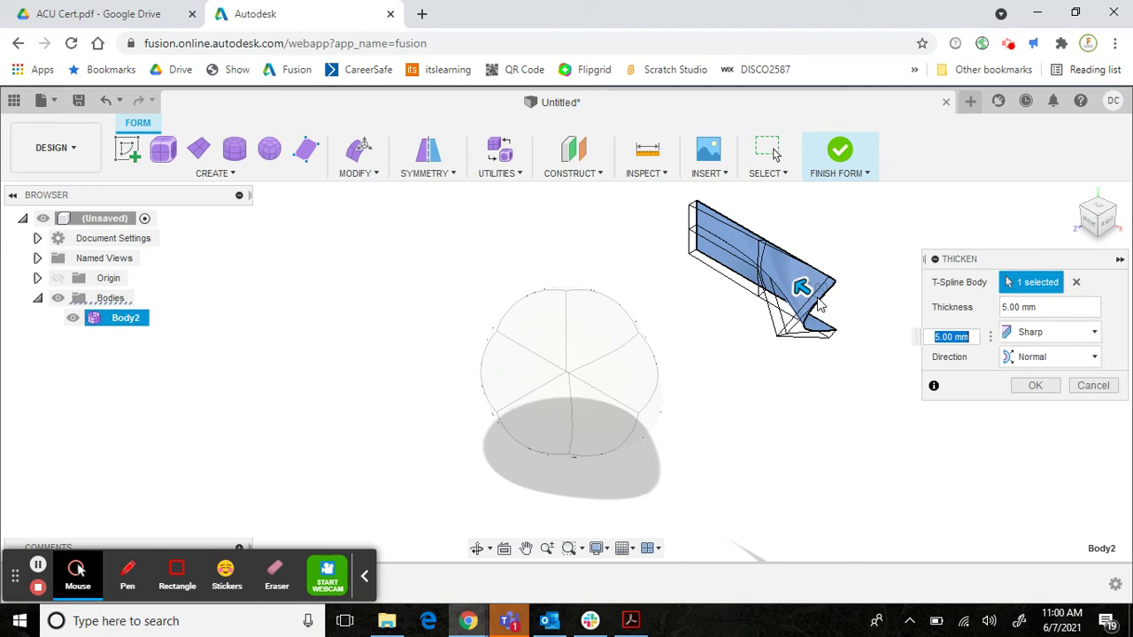
key("Return")
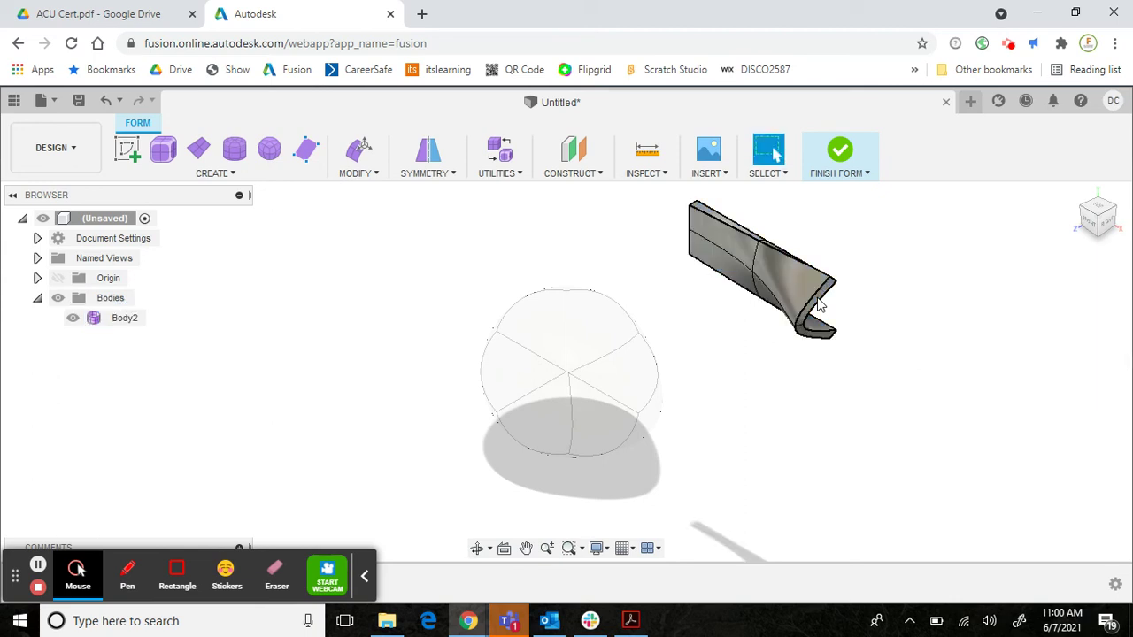
Finish the form and show Body2's properties: 117.494 g mass, 14967.338 mm³ volume
left_click(841, 152)
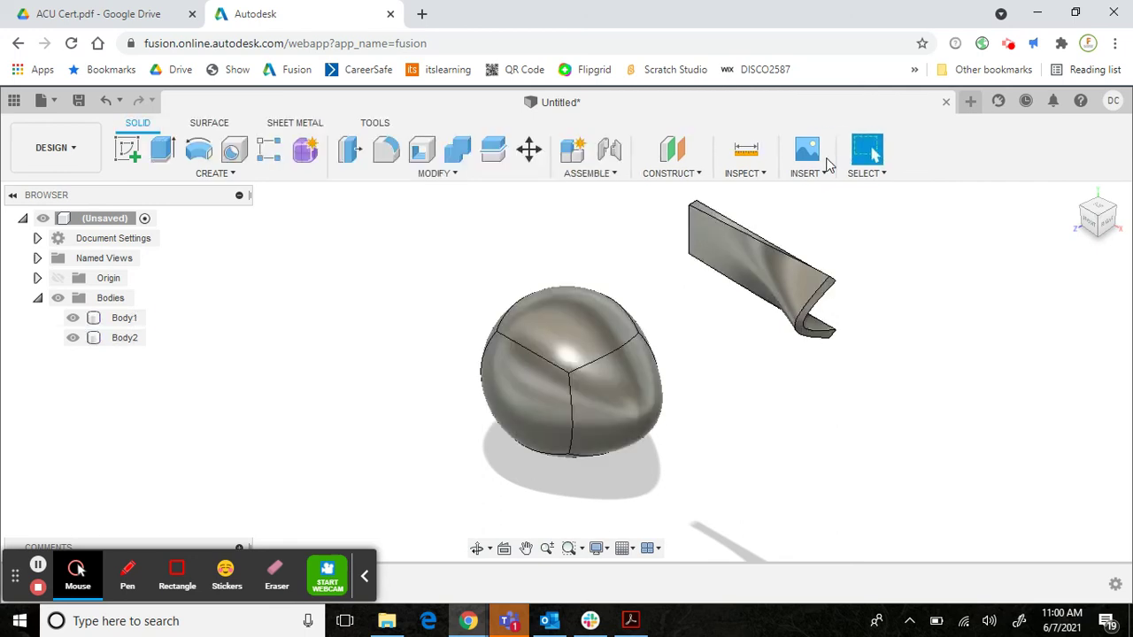
left_click(129, 347)
right_click(128, 348)
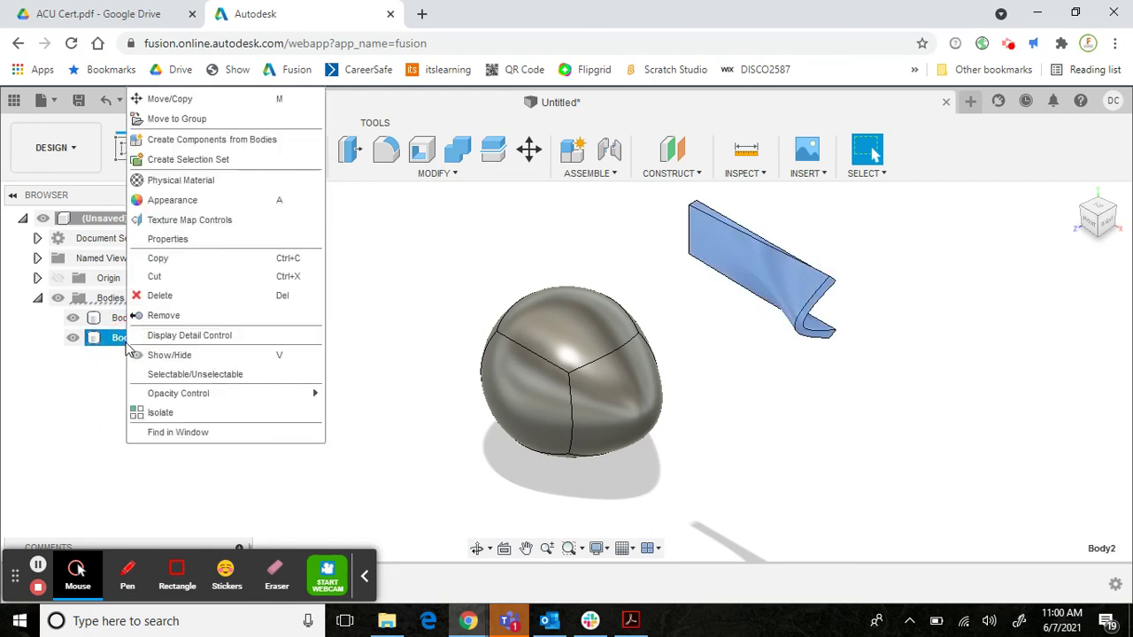
left_click(167, 239)
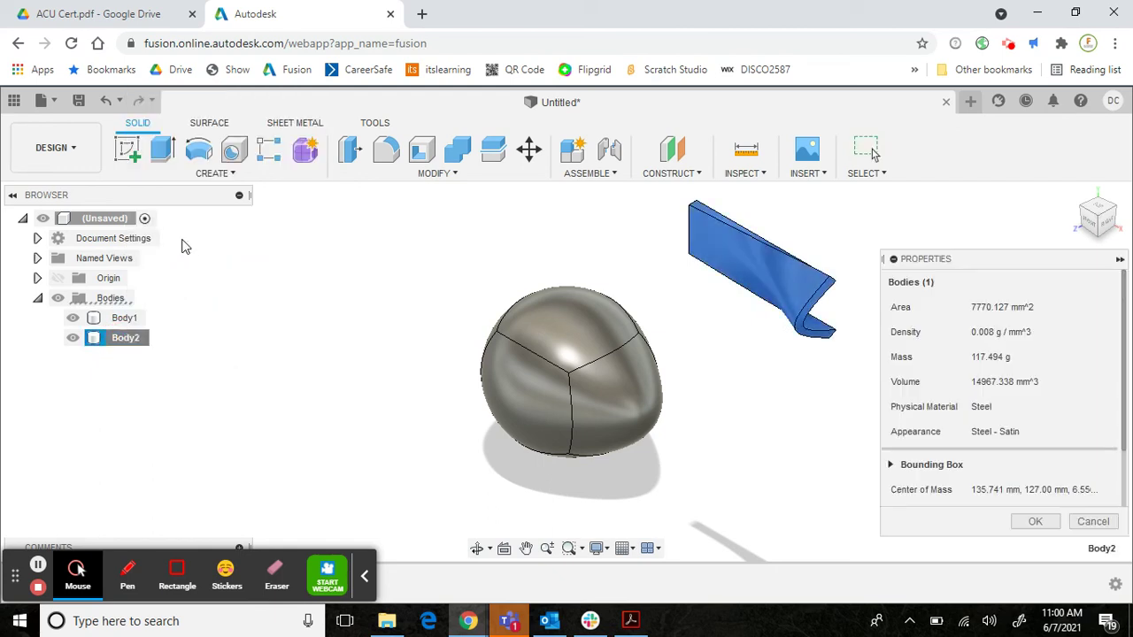